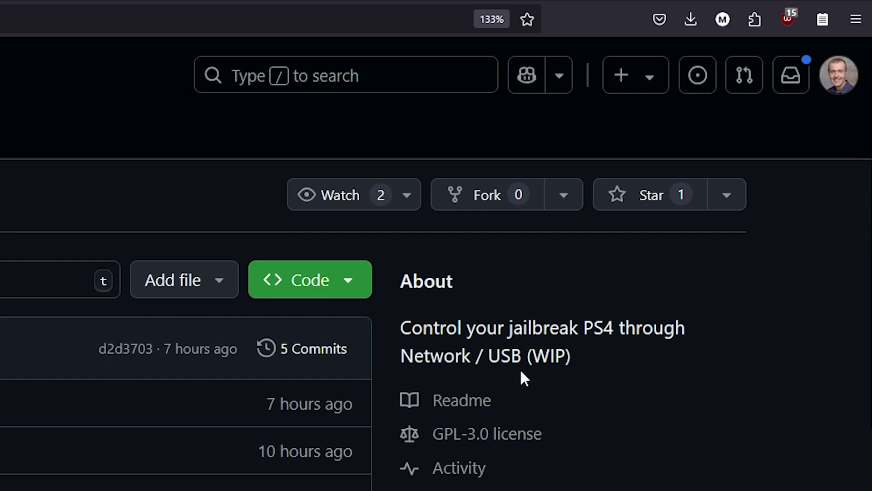
scroll(410, 281, down, 5)
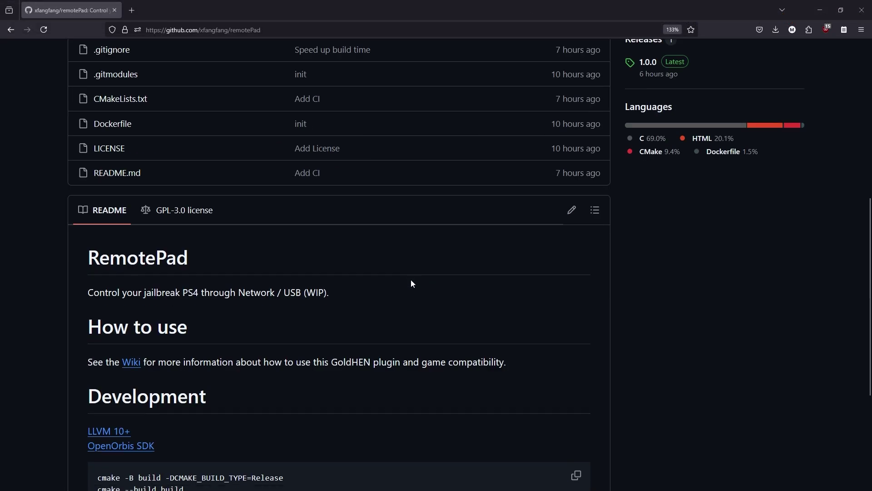
scroll(411, 279, down, 3)
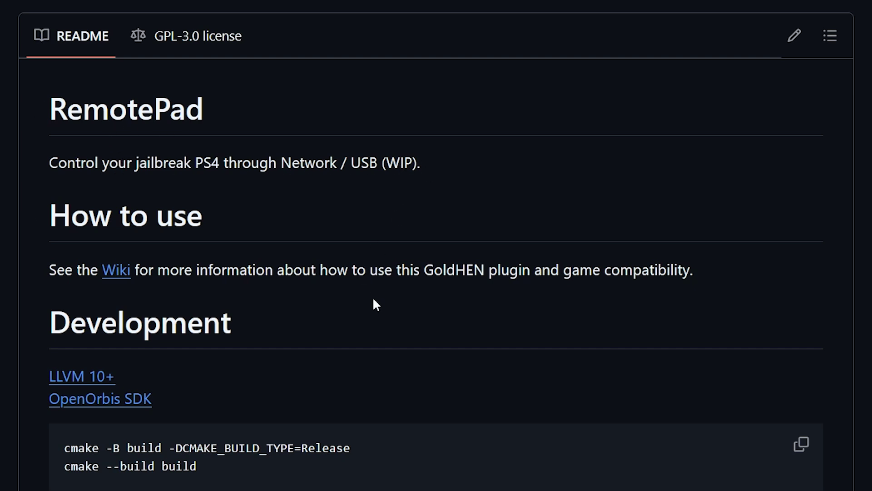
Read the remotePad wiki's How to Use notes, then go to the repository's releases.
mouse_move(138, 327)
click(116, 276)
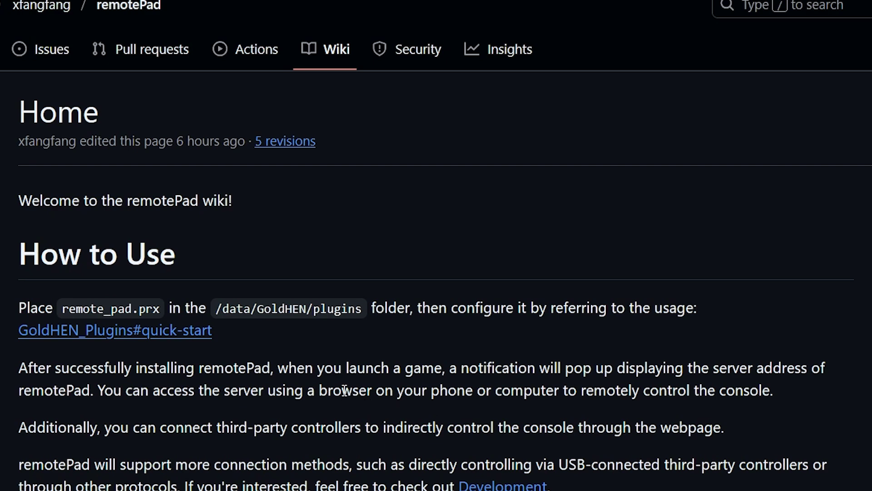
scroll(344, 390, down, 2)
scroll(337, 389, down, 1)
scroll(336, 393, down, 1)
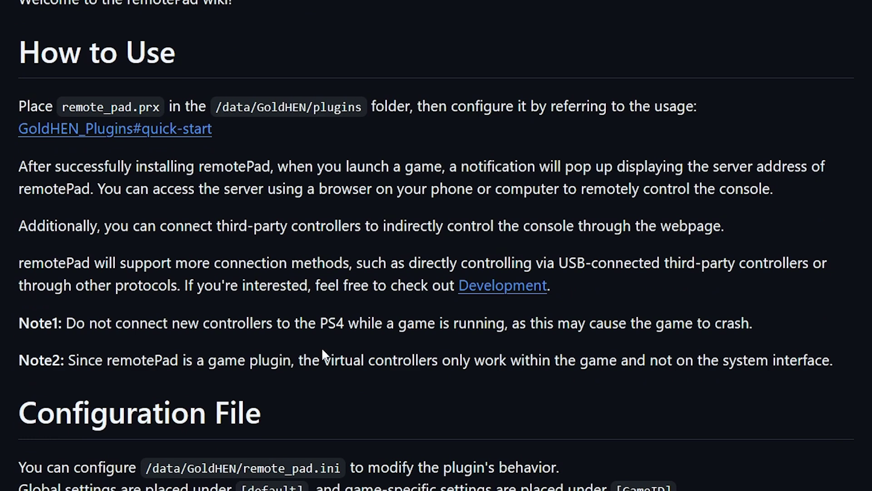
scroll(324, 346, up, 3)
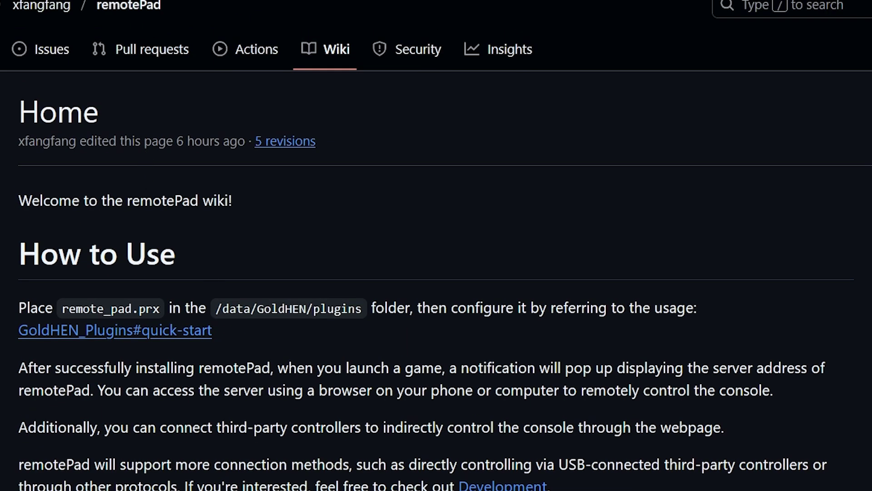
click(136, 9)
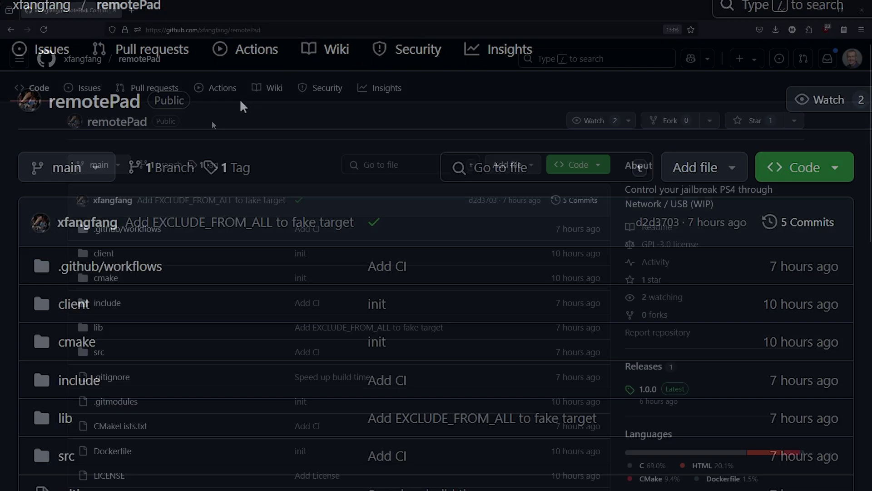
click(651, 368)
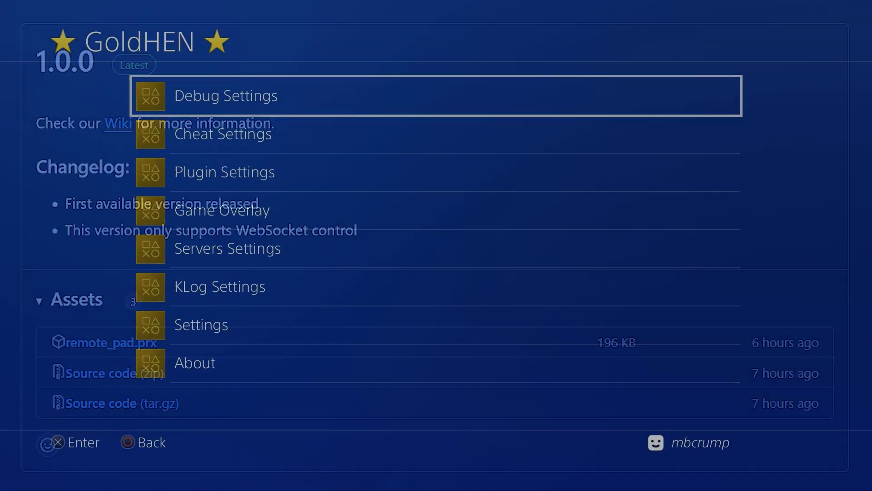
Open GoldHEN's Servers Settings to check the FTP server is enabled on port 2121.
key(Down)
key(Down)
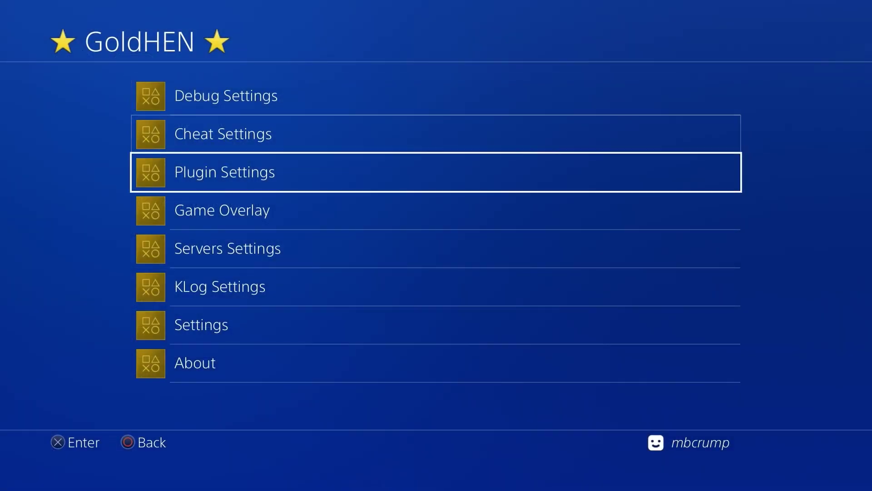
key(Down)
key(Down)
key(Return)
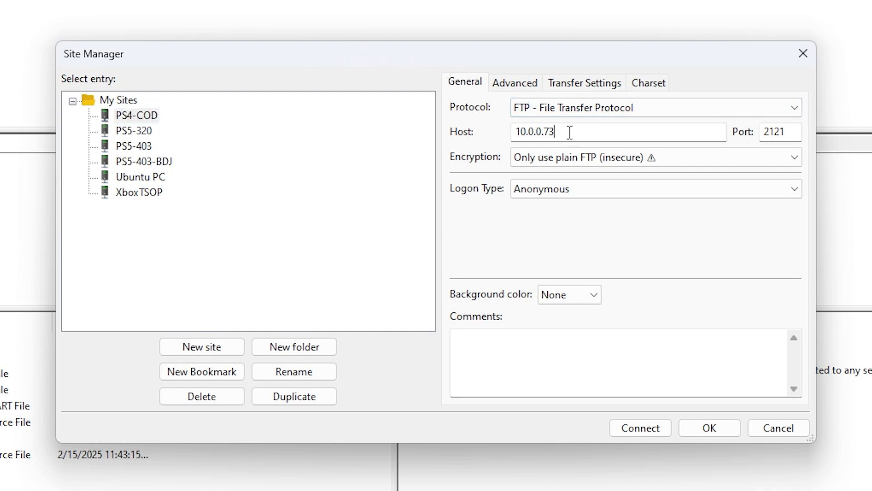
Connect to the PS4-COD site at 10.0.0.73, port 2121.
drag(569, 134, 490, 134)
drag(788, 132, 749, 135)
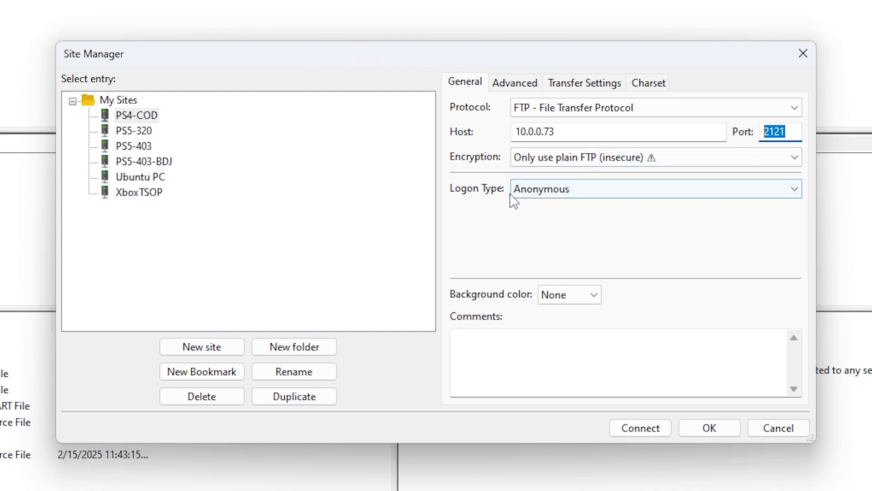
click(633, 428)
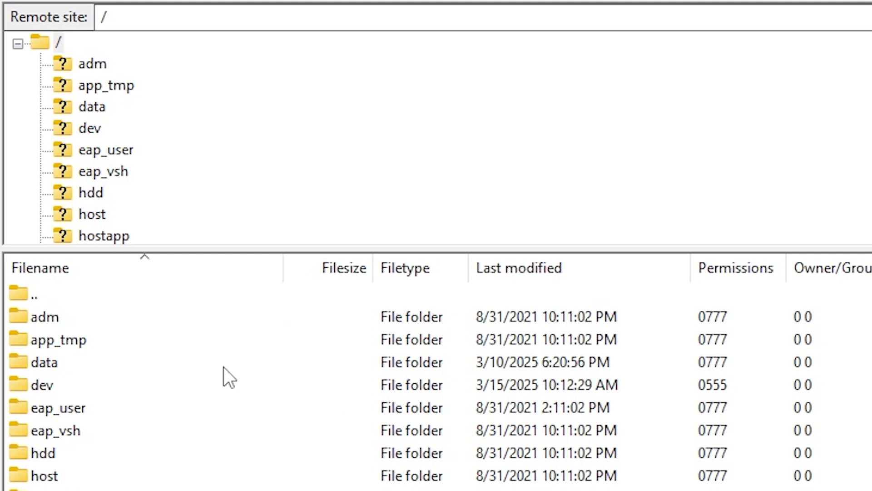
Browse the remote side to /data/GoldHEN/plugins.
double_click(42, 361)
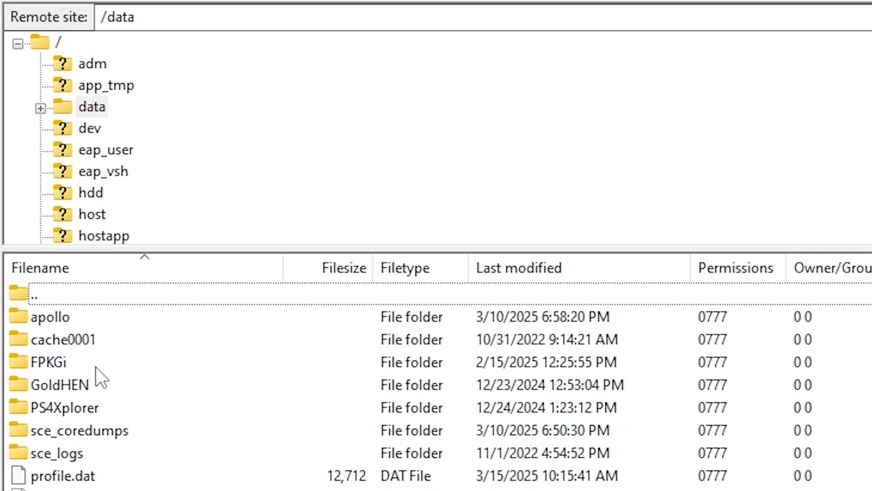
double_click(78, 390)
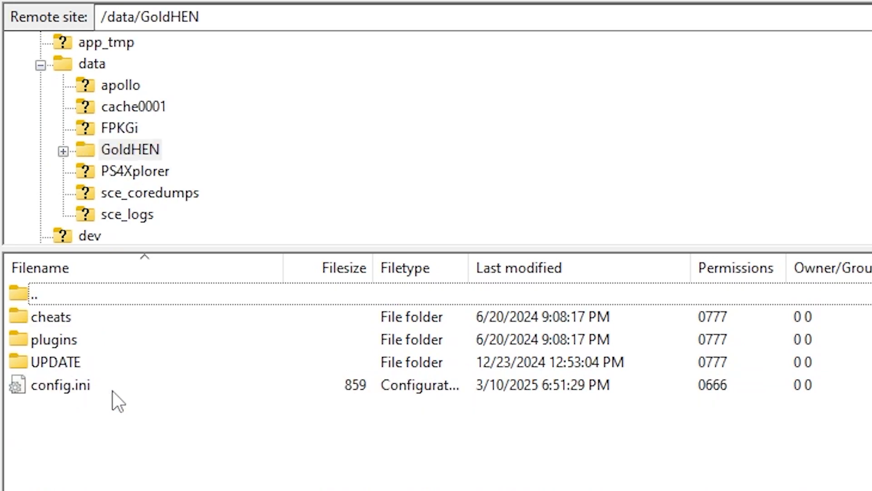
double_click(88, 341)
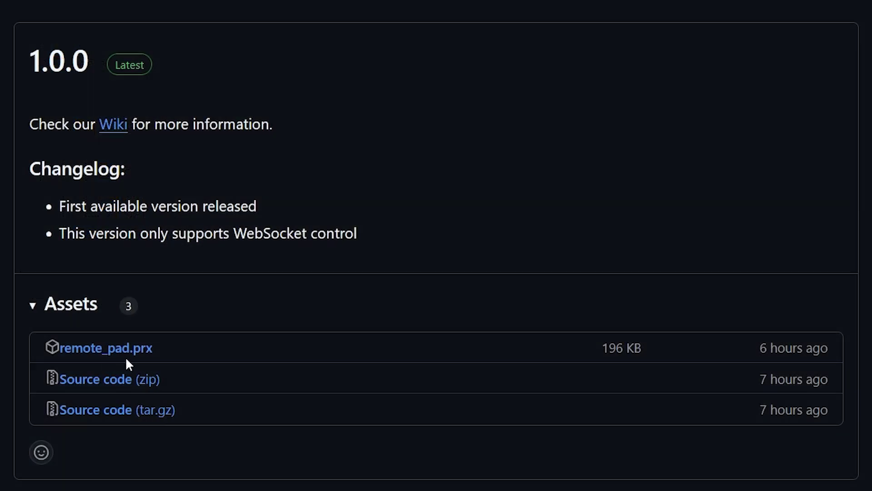
Upload remote_pad.prx to the PS4 plugins folder, then find the plugins.ini path in the quick-start.
drag(90, 355, 216, 420)
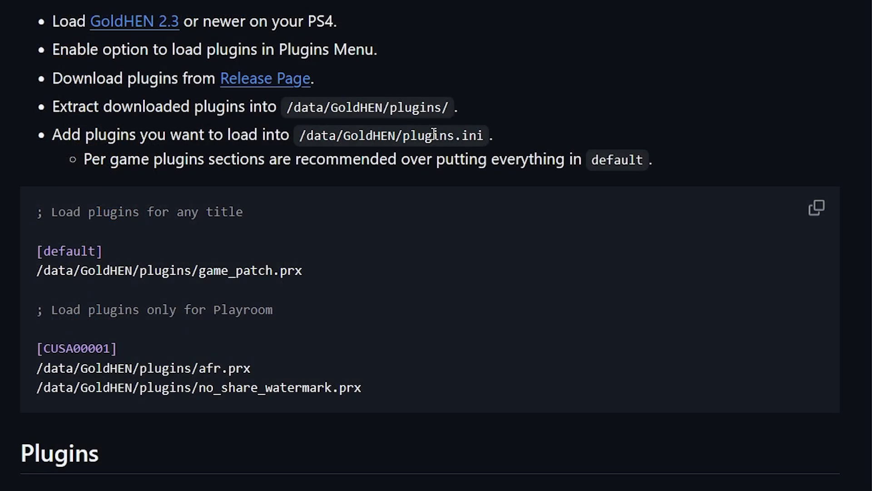
drag(434, 134, 464, 137)
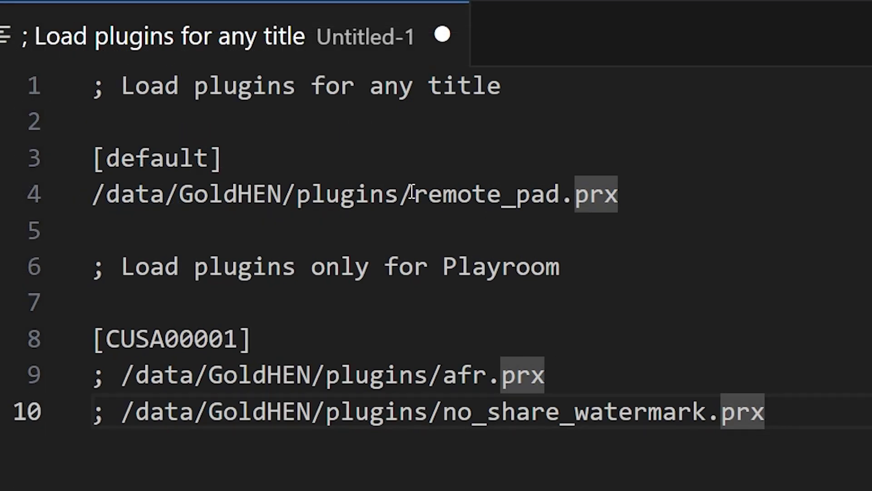
Check the remote_pad.prx line, then save the example as plugins.ini in Downloads.
drag(414, 194, 618, 194)
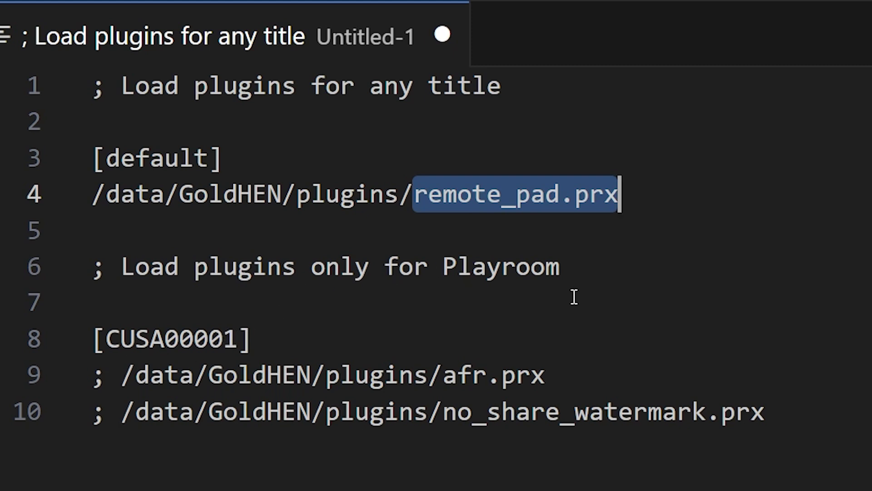
click(641, 196)
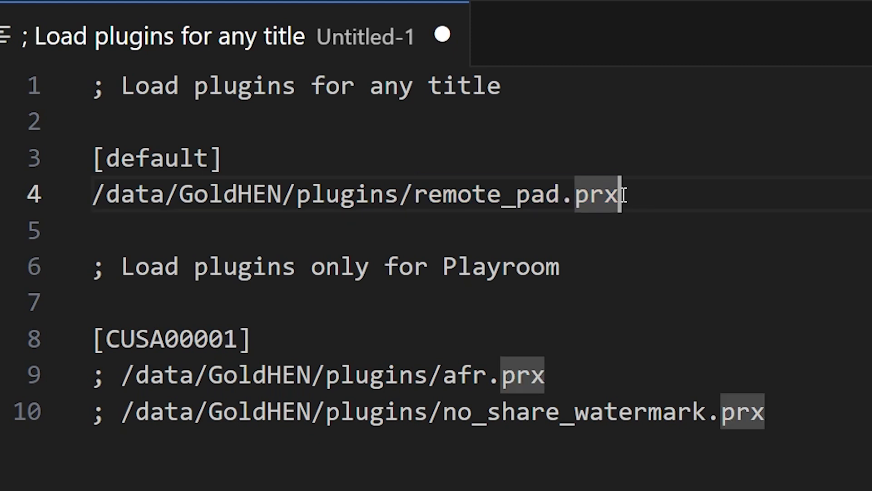
drag(627, 196, 414, 196)
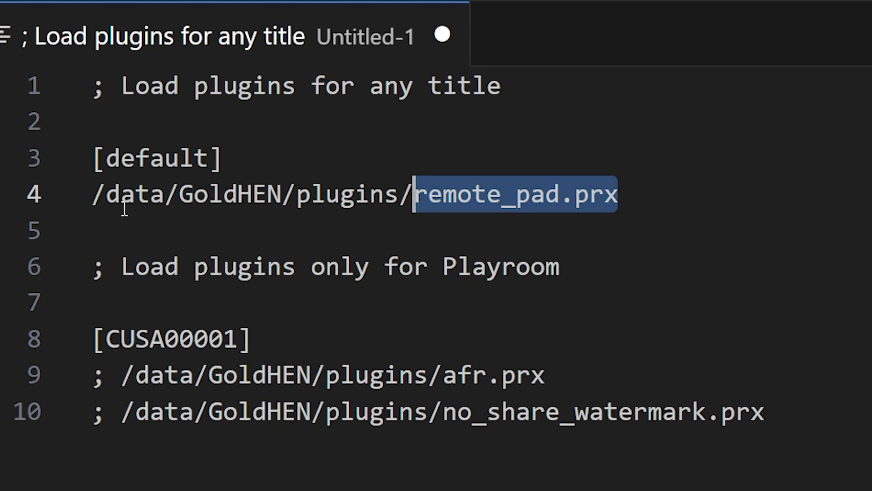
click(239, 235)
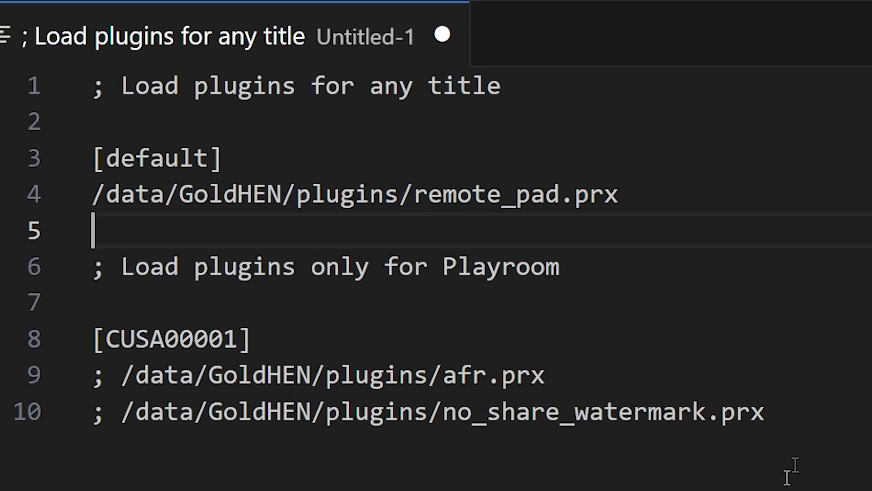
click(50, 16)
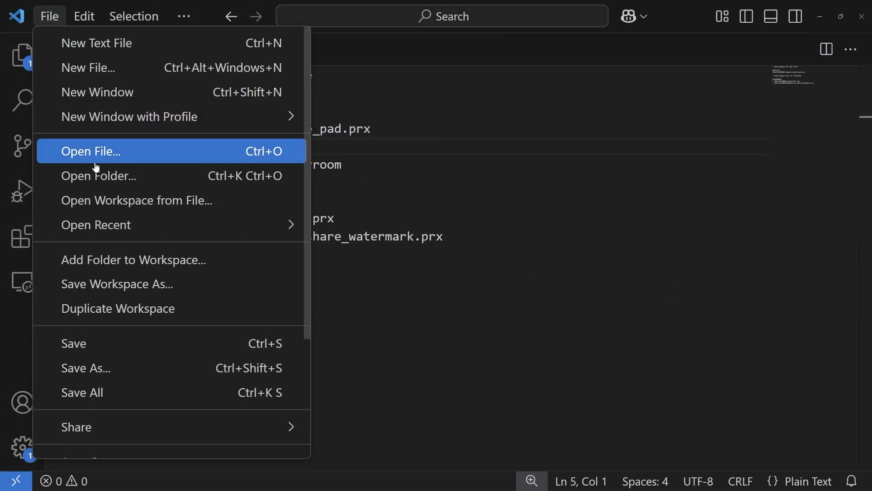
click(108, 368)
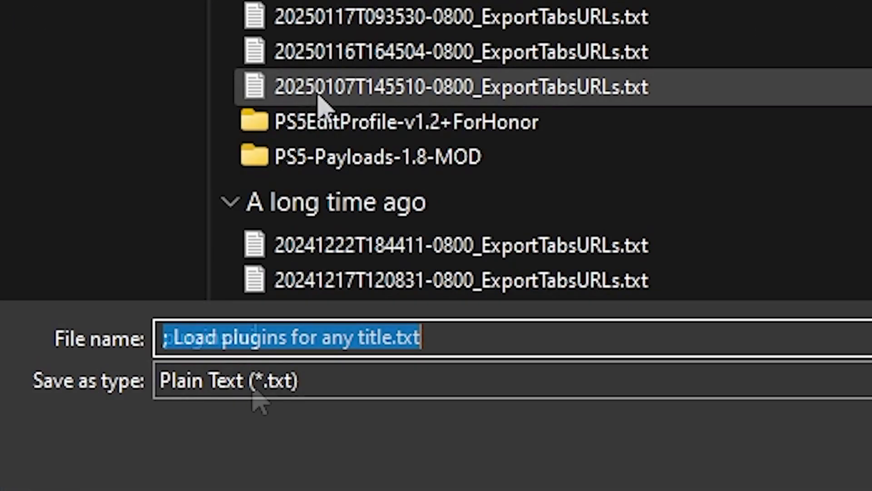
text(plugins.ini)
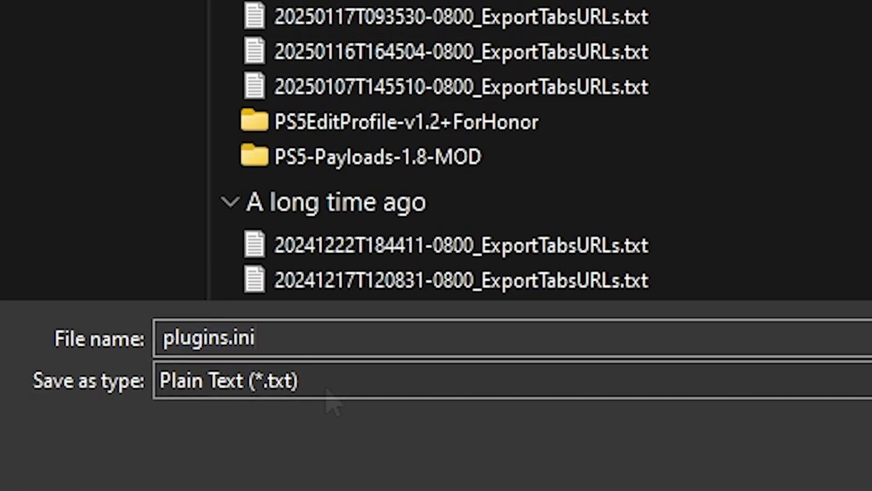
key(Return)
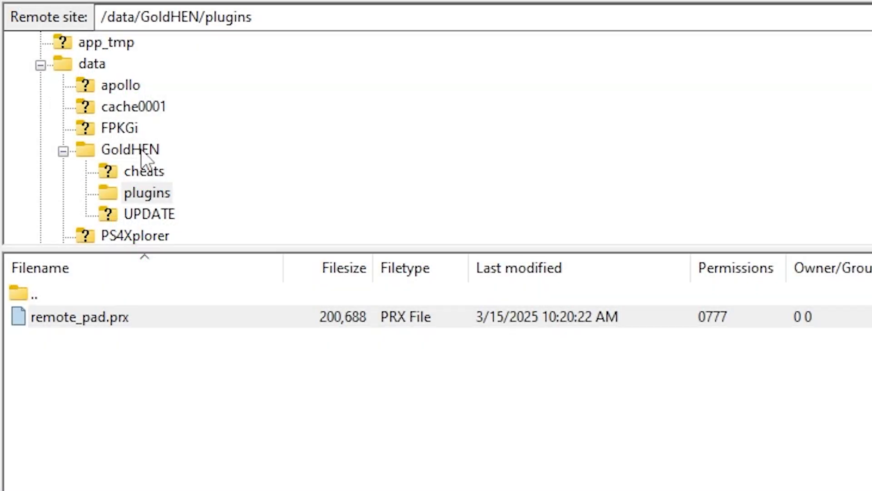
Copy plugins.ini into the PS4's /data/GoldHEN folder.
click(144, 156)
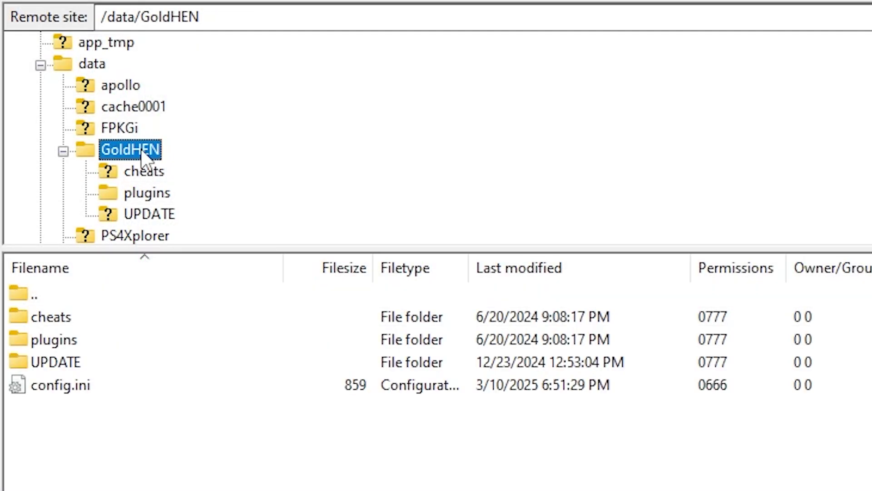
drag(16, 431, 95, 454)
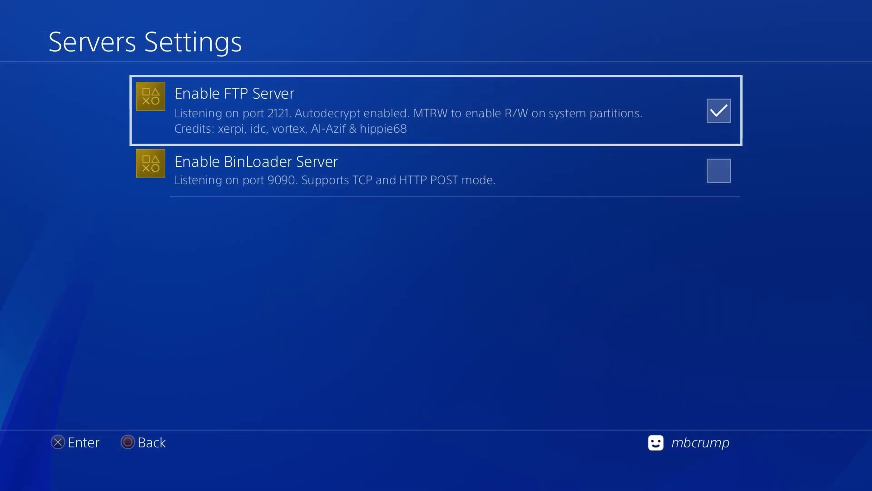
Enable the plugins loader in GoldHEN's Plugin Settings.
key(Escape)
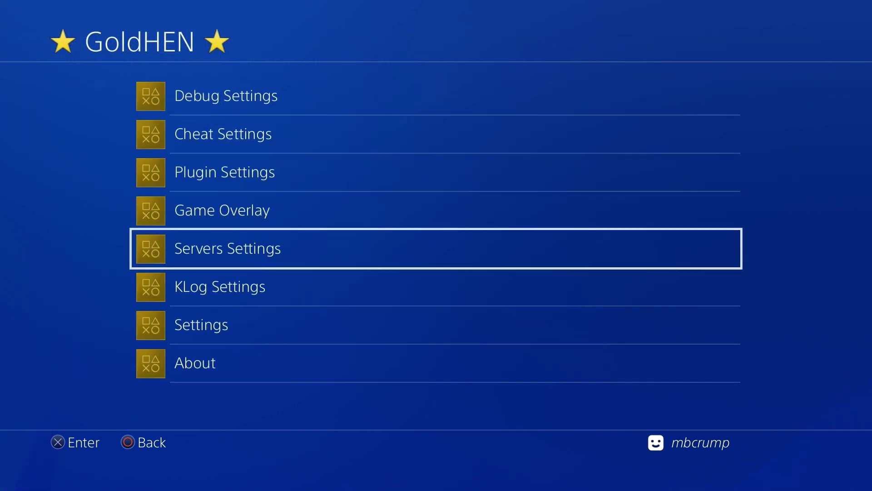
key(Up)
key(Up)
key(Return)
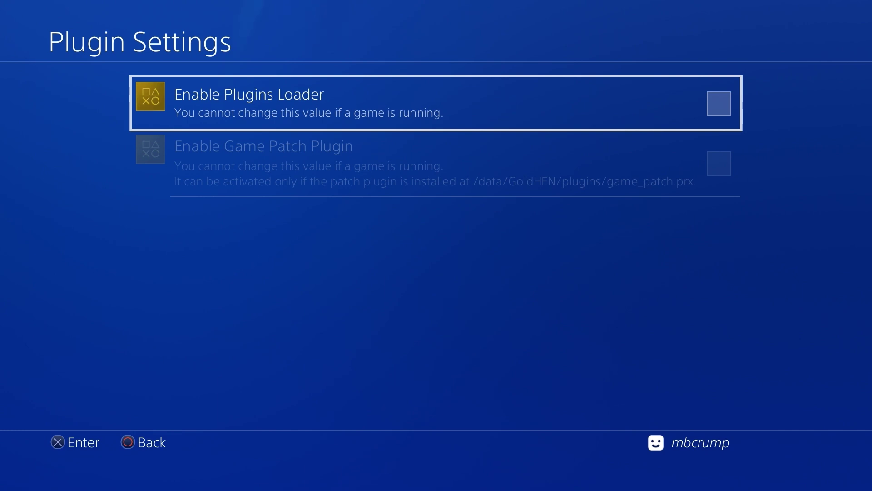
key(Return)
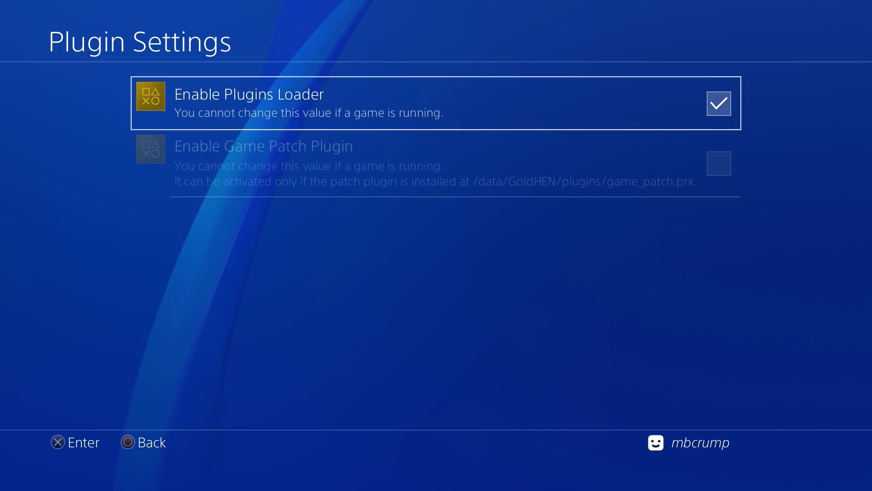
Return to the PS4 home screen and launch Contra.
key(Escape)
key(Escape)
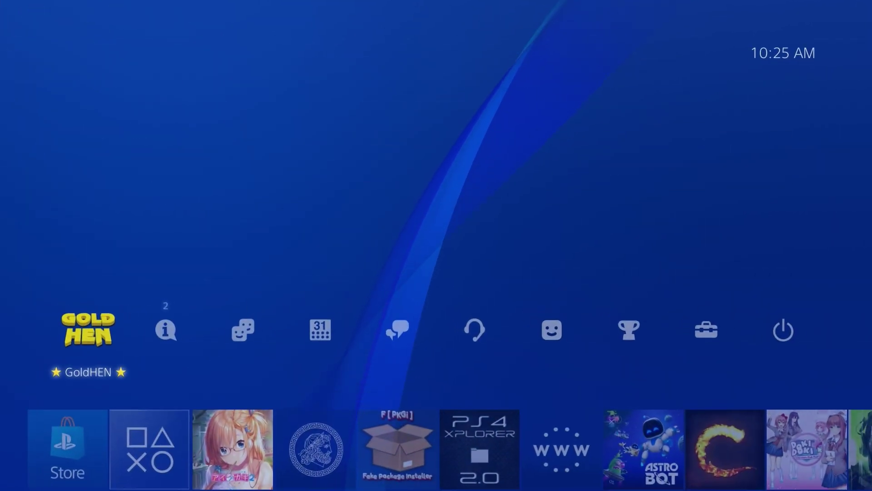
key(Down)
key(Right)
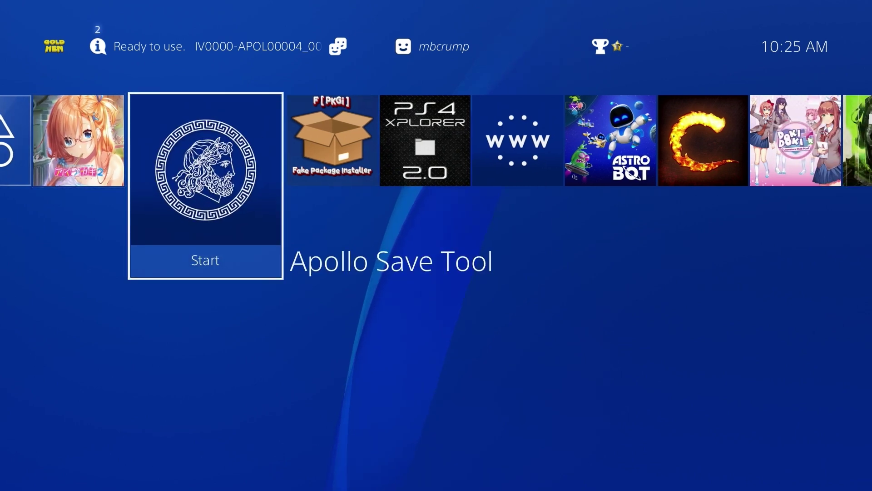
key(Right)
key(Right)
key(Right)
key(Right)
key(Right)
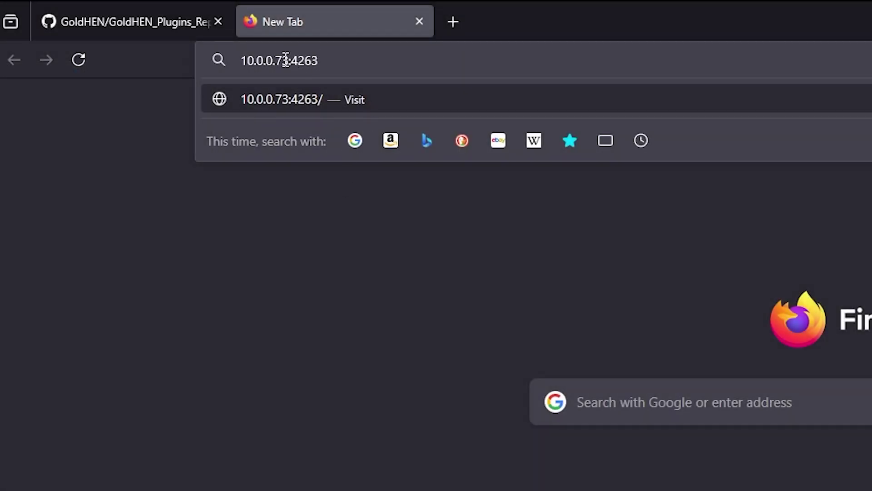
Load 10.0.0.73:4263, connect the web gamepad, and dismiss Contra's autosave notice.
drag(286, 60, 219, 60)
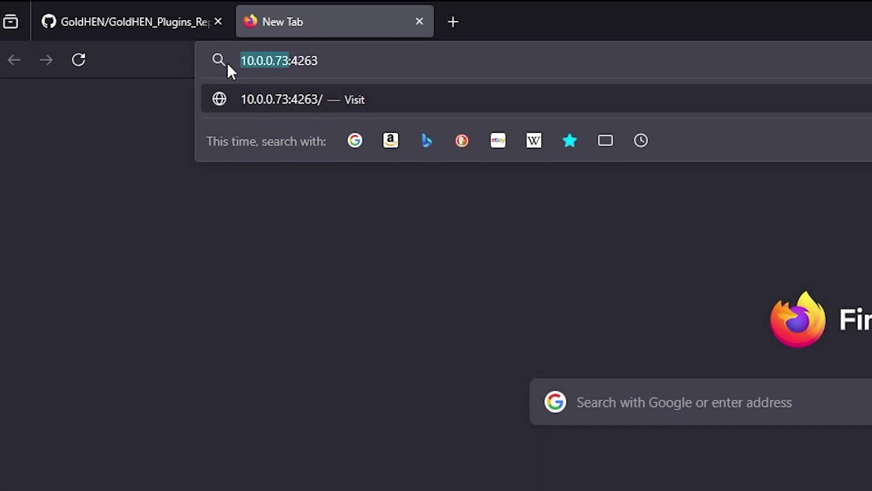
drag(294, 60, 301, 60)
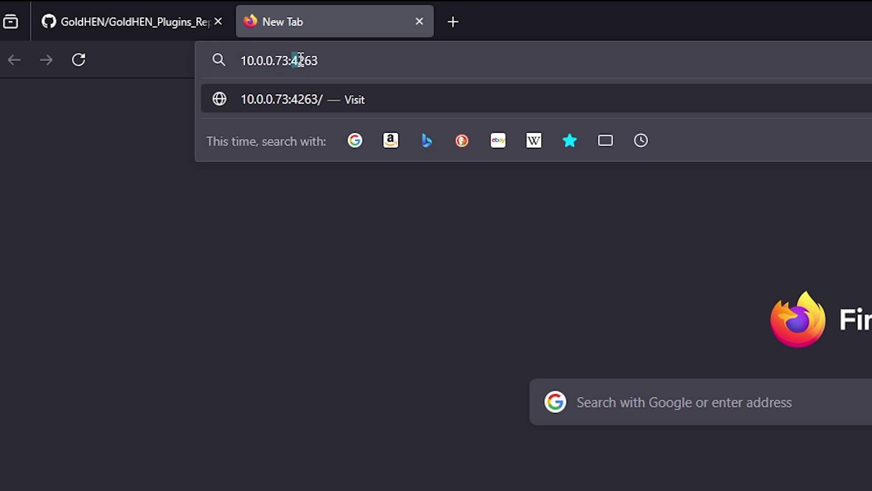
click(344, 63)
key(Return)
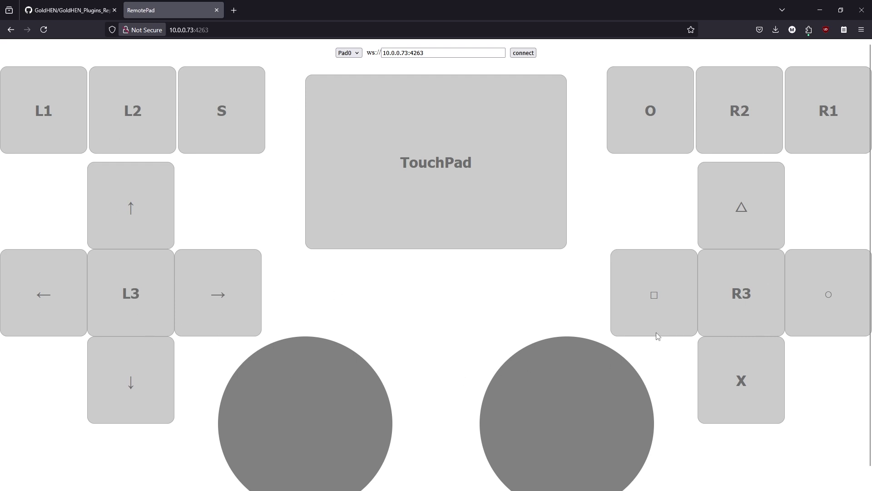
click(524, 53)
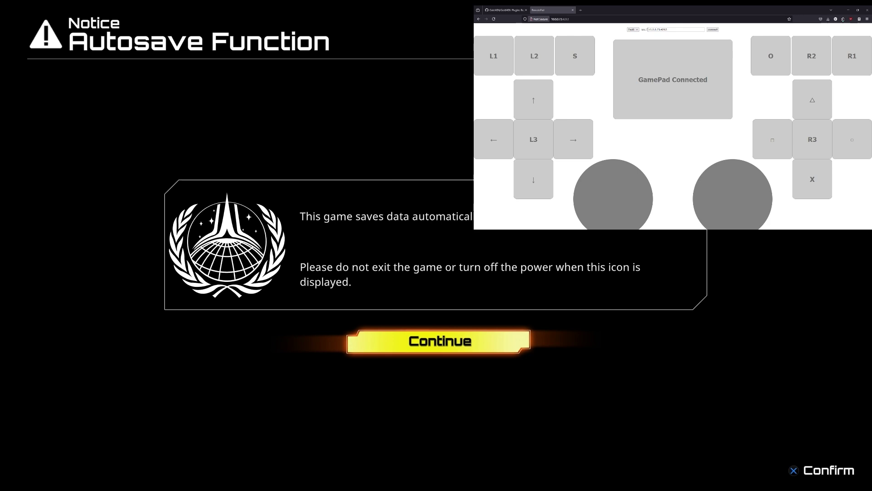
click(812, 180)
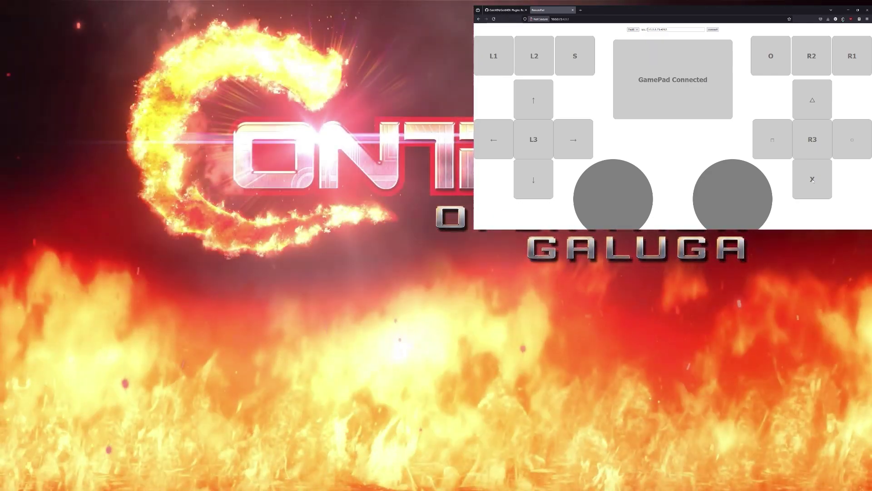
Dismiss the credit gift notice, then start Story Mode in a New Game slot and accept the difficulty.
key(Return)
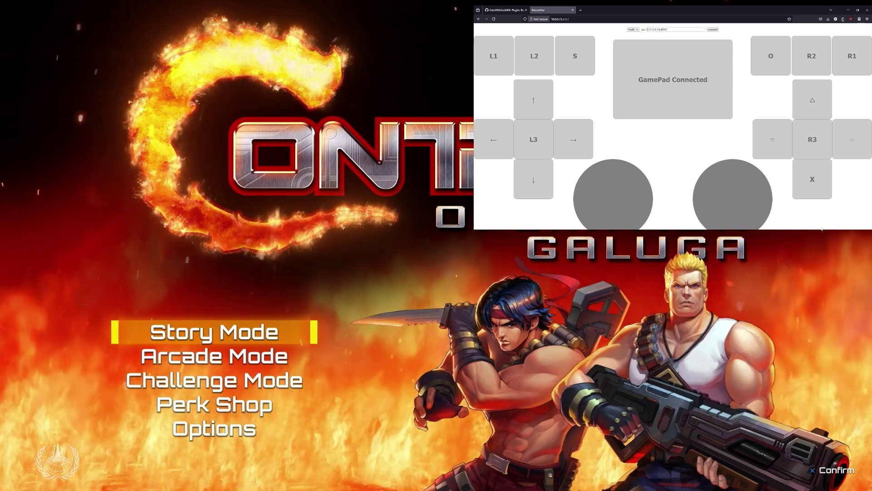
key(Return)
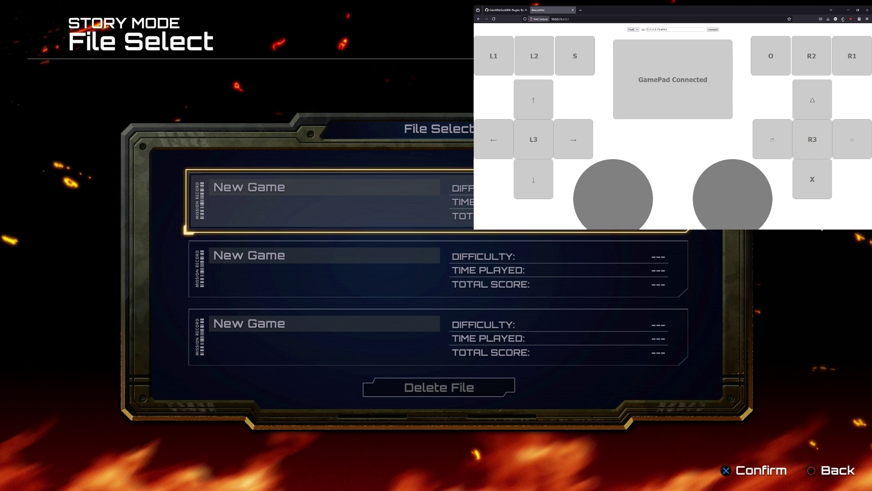
key(Return)
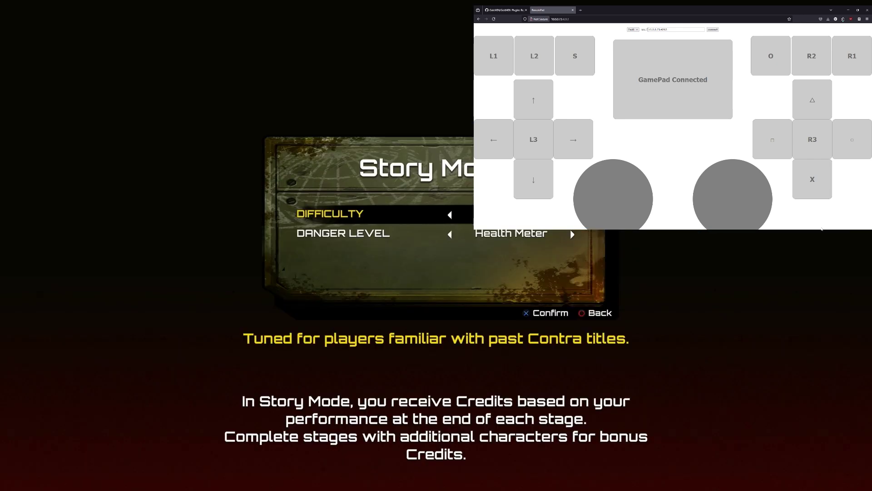
key(Return)
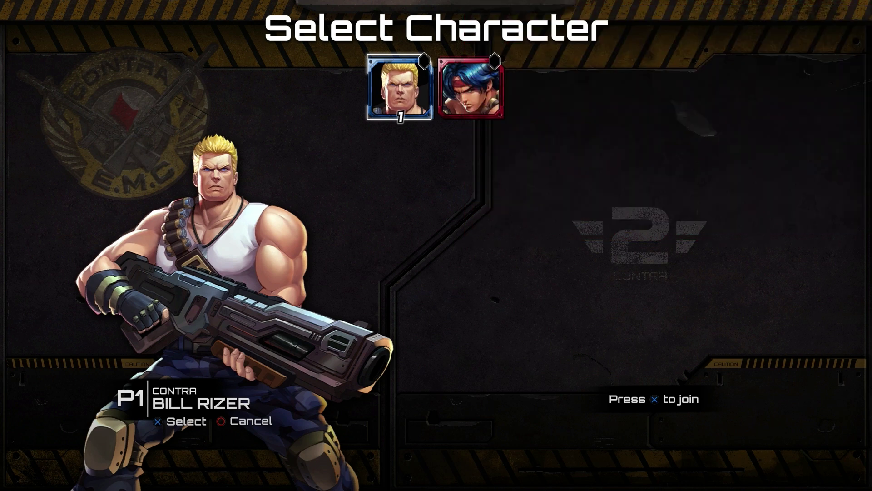
Select Bill Rizer as P1 and start the mission.
key(Return)
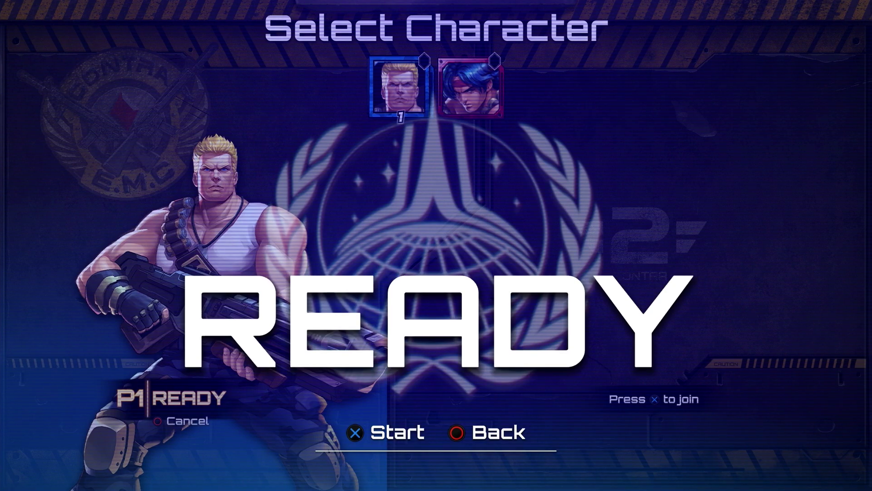
key(Return)
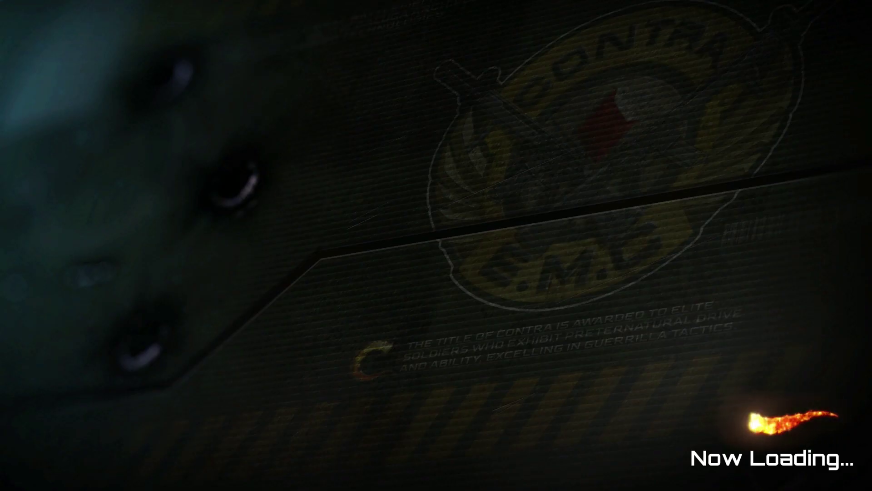